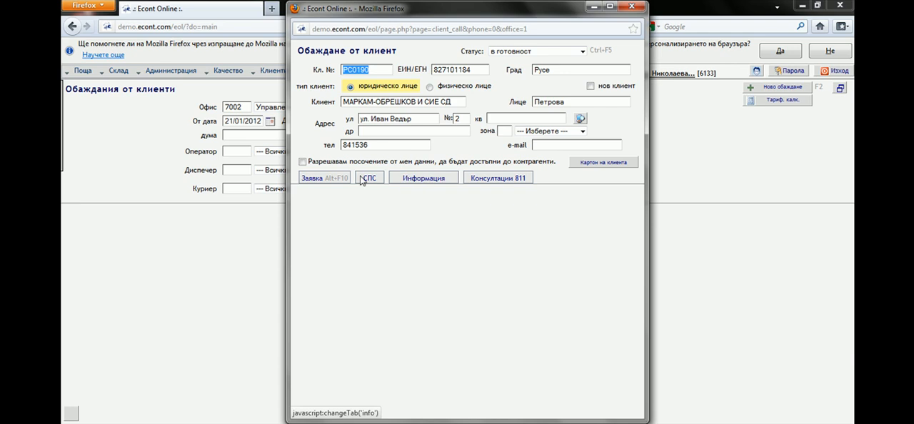
Start a courier request for the client with delivery on 24.01.2012 and the courier time at 17:30.
left_click(316, 177)
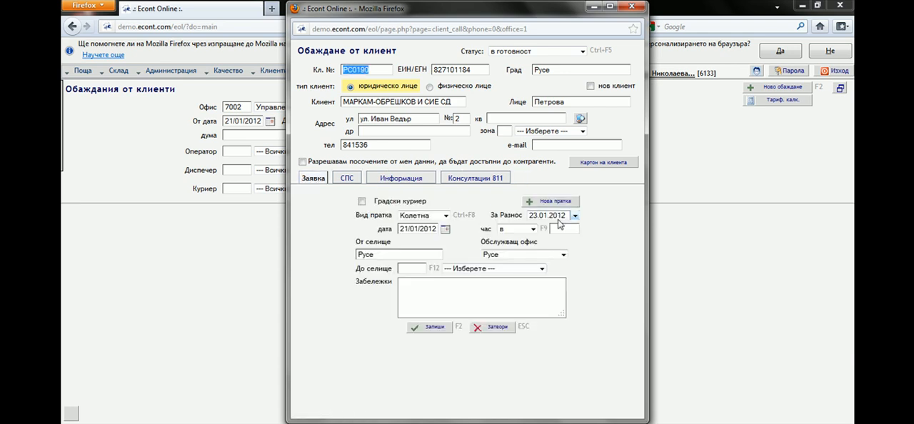
left_click(534, 216)
left_click(546, 234)
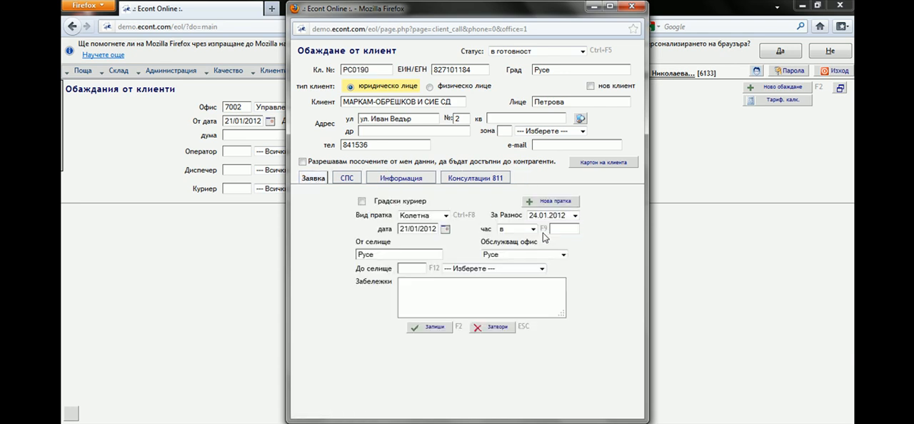
type("17:")
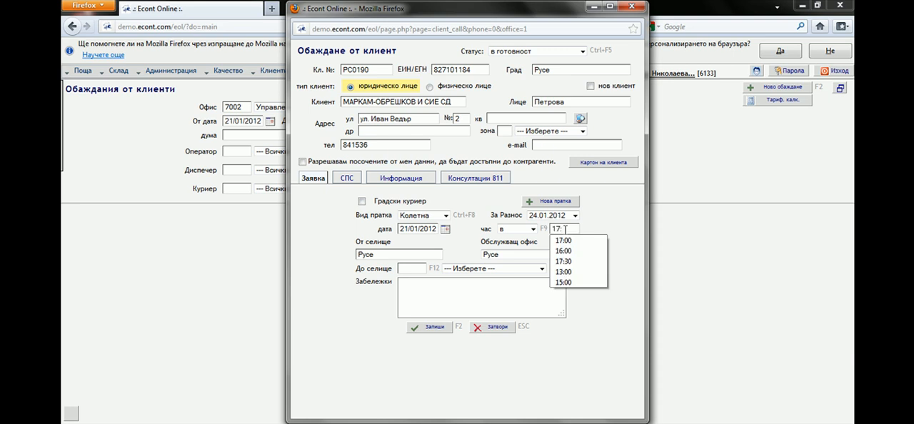
type("30")
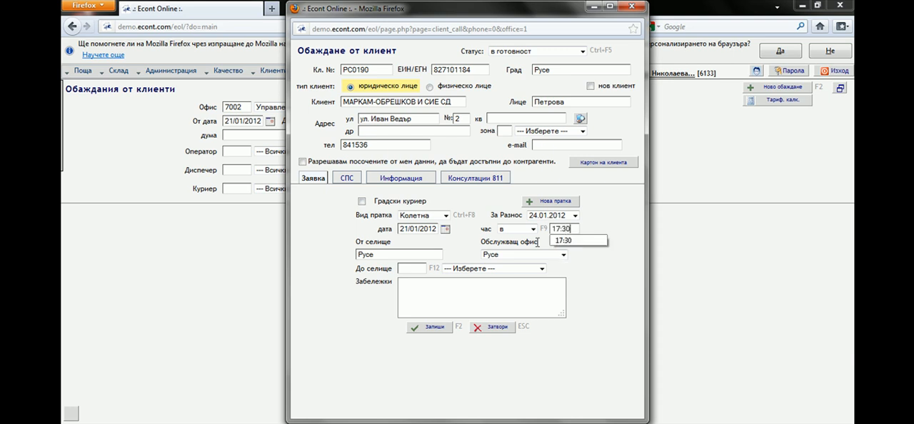
Set the request's destination town to Варна and save the request.
left_click(512, 269)
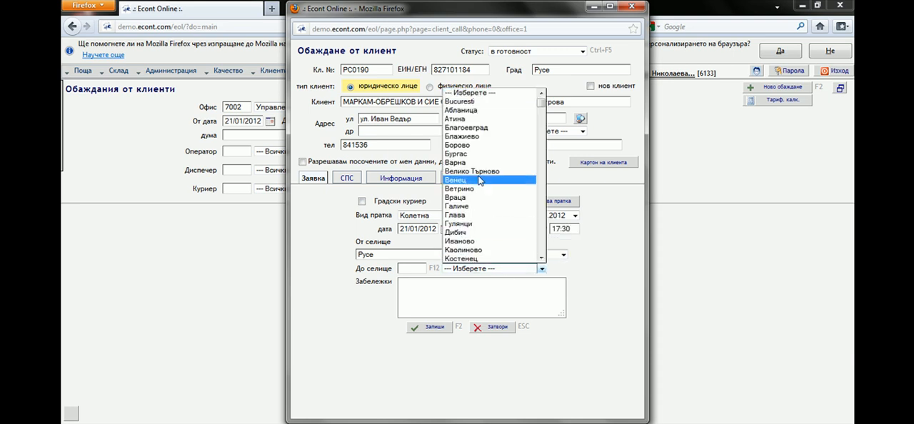
left_click(478, 163)
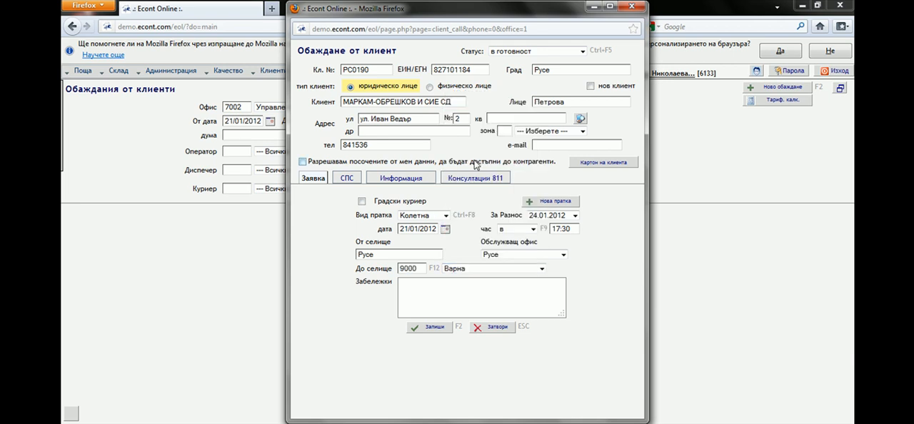
left_click(433, 331)
Create a new shipment from the request, maximize its form and choose door-to-door delivery (врата - врата).
left_click(543, 201)
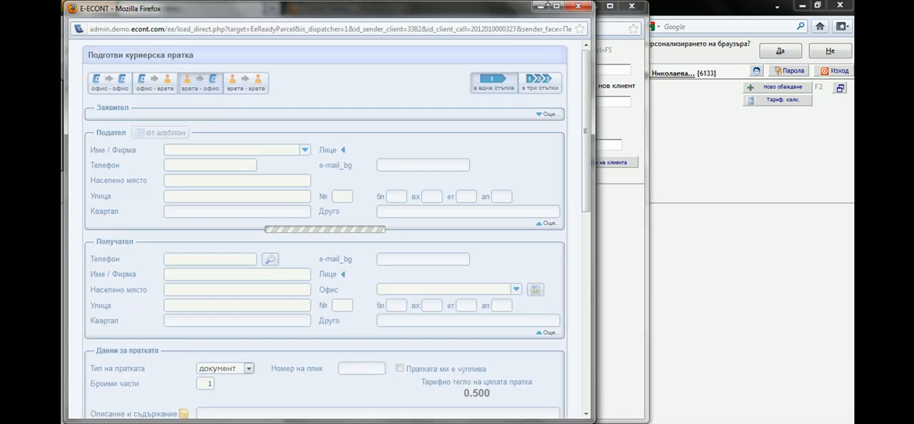
left_click(558, 8)
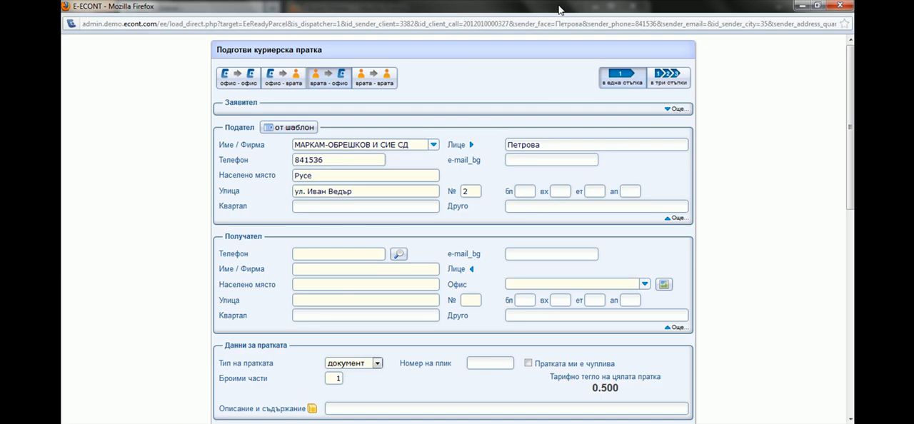
left_click(376, 78)
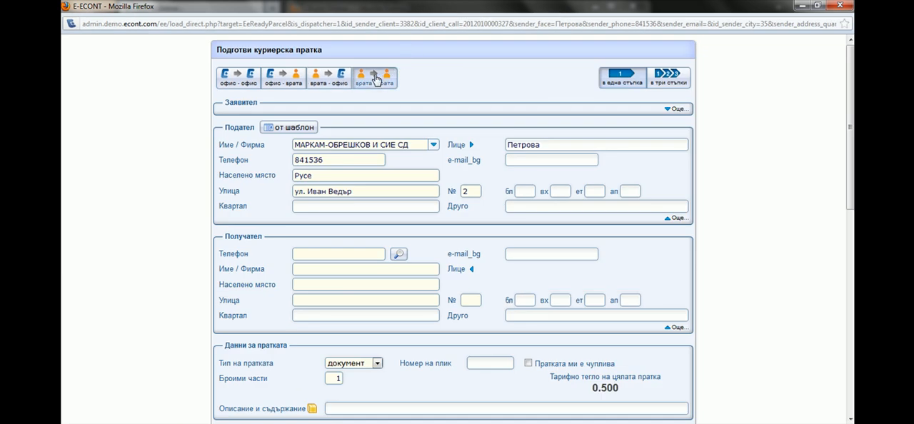
Enter the recipient's phone number, look up "але" as the recipient name and choose the first АЛЕКСАНДЪР КАР ООД entry in Бургас.
left_click(328, 252)
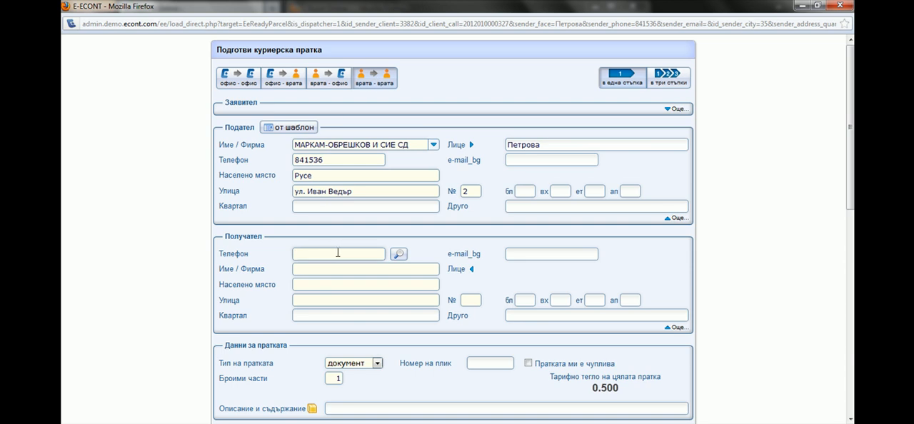
left_click(425, 270)
type("але")
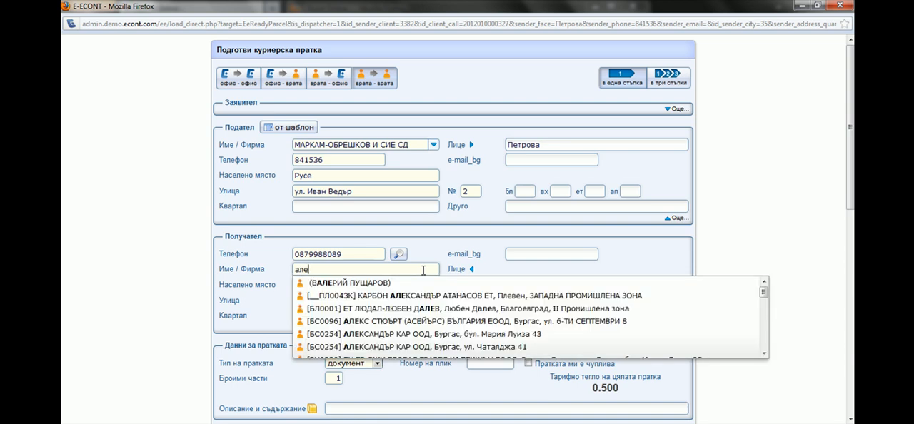
left_click(488, 334)
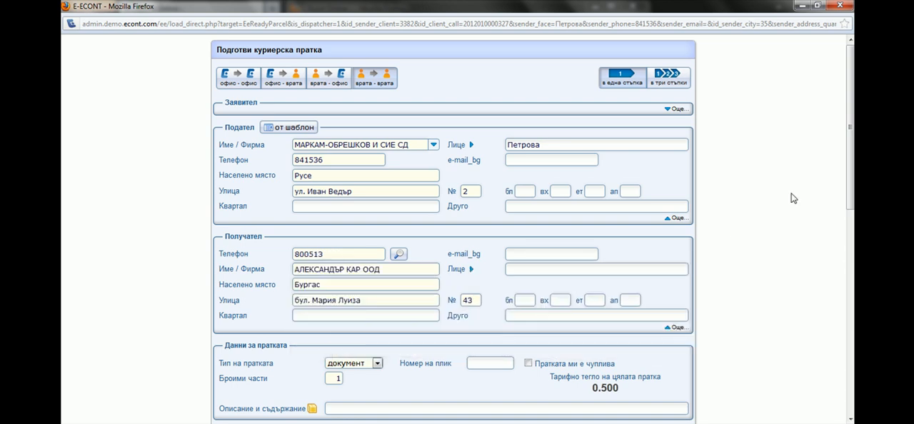
Set the shipment type to колет with a real weight of 5 kg and describe the contents as "обувки".
scroll(490, 340, "down", 5)
scroll(810, 223, "down", 1)
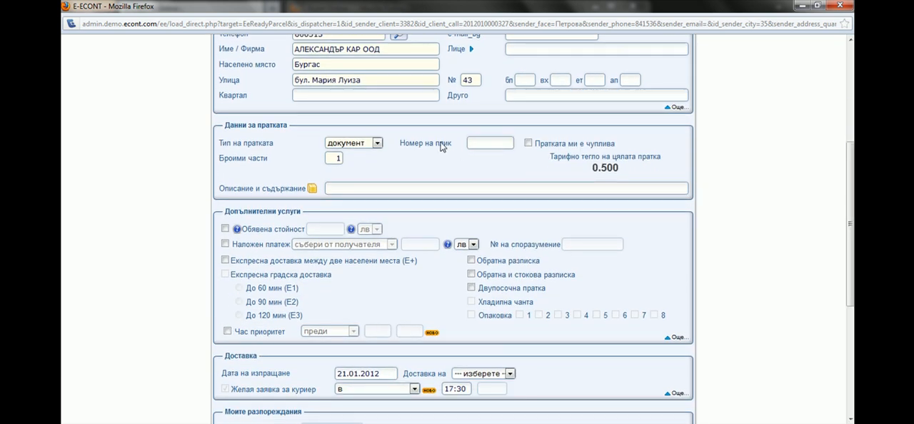
left_click(378, 145)
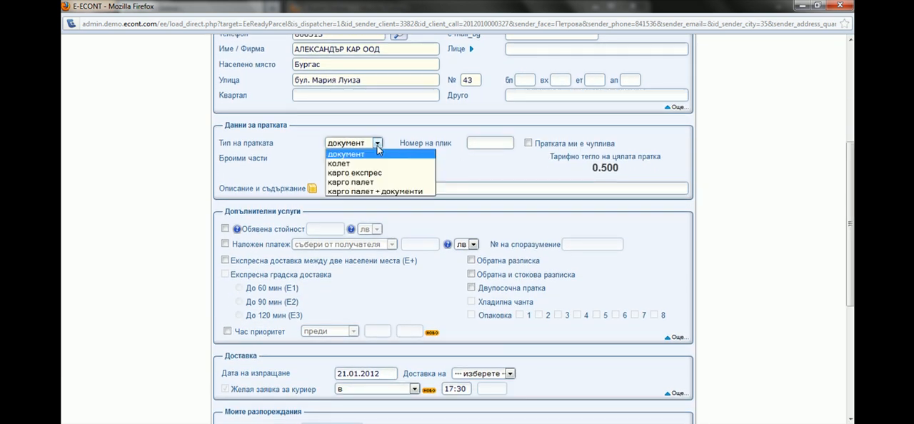
left_click(335, 163)
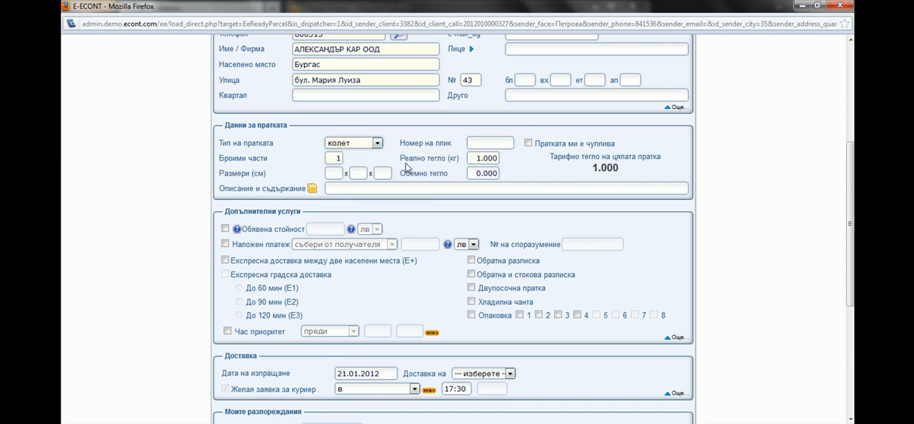
left_click(488, 157)
key("BackSpace")
type("5")
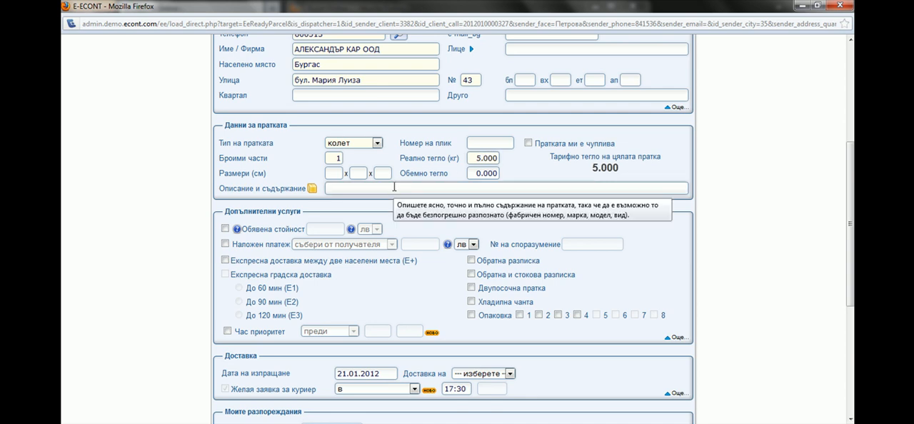
type("обувки")
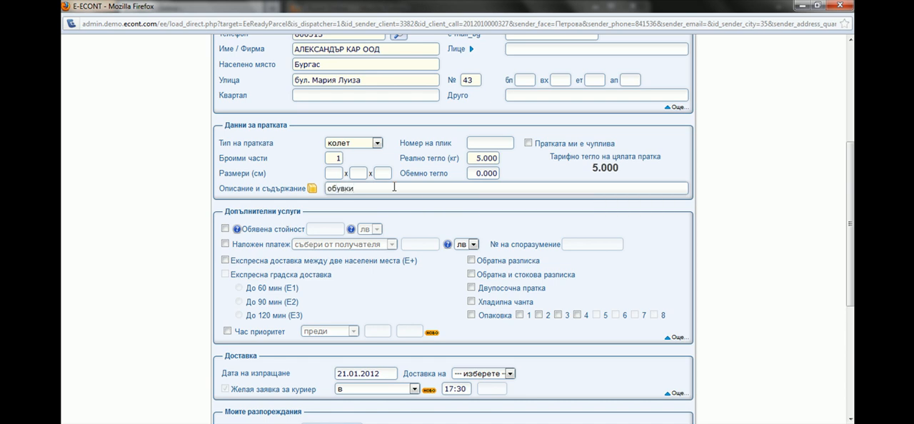
Add cash on delivery (Наложен платеж) of 50 лв collected from the recipient.
left_click(225, 243)
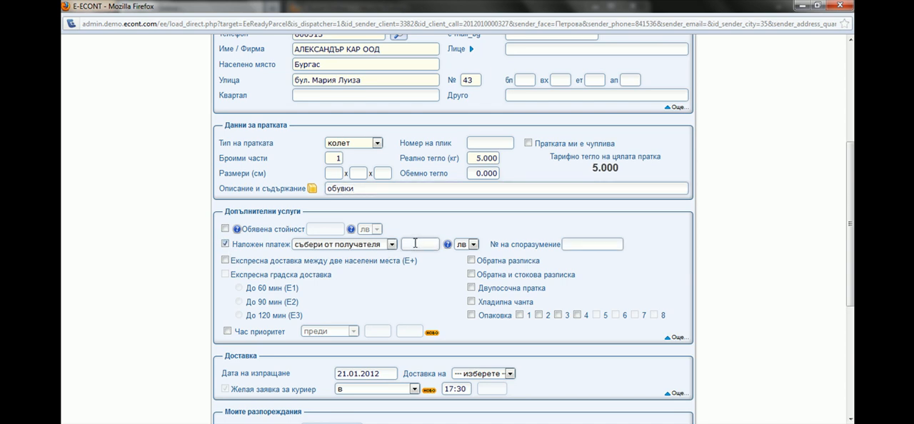
left_click(415, 243)
type("50")
Set the shipment's delivery date to 24.01.2012 and enable the SMS notification on delivery.
left_click_drag(850, 246, 850, 353)
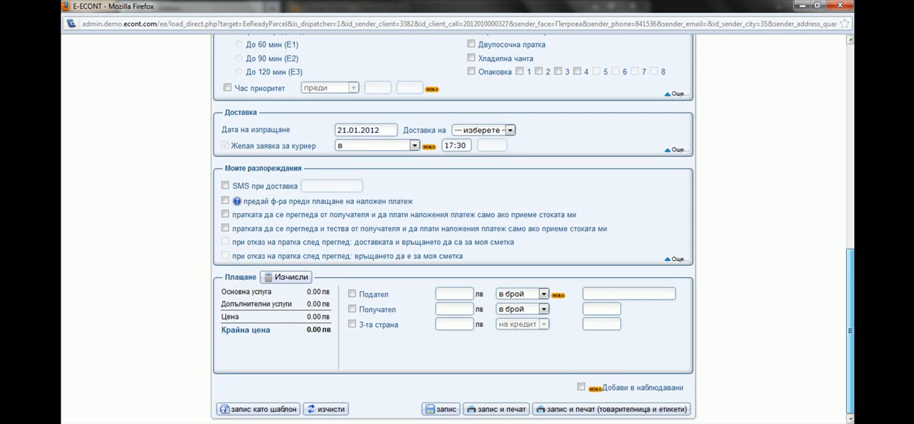
left_click(510, 131)
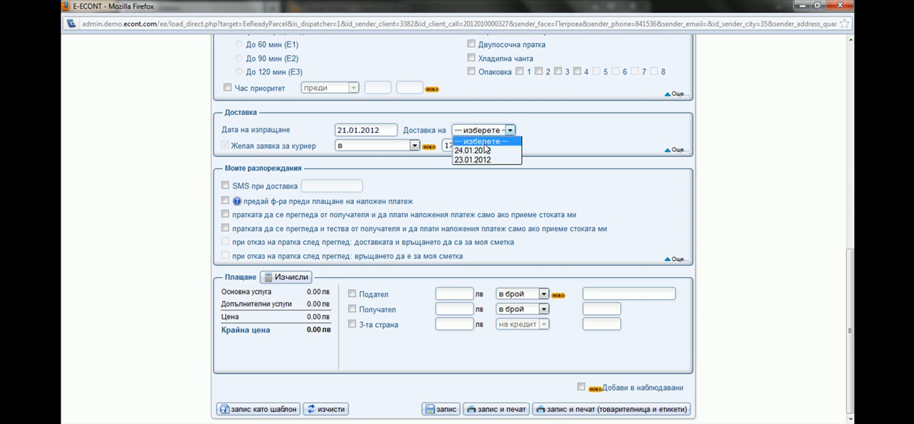
left_click(483, 151)
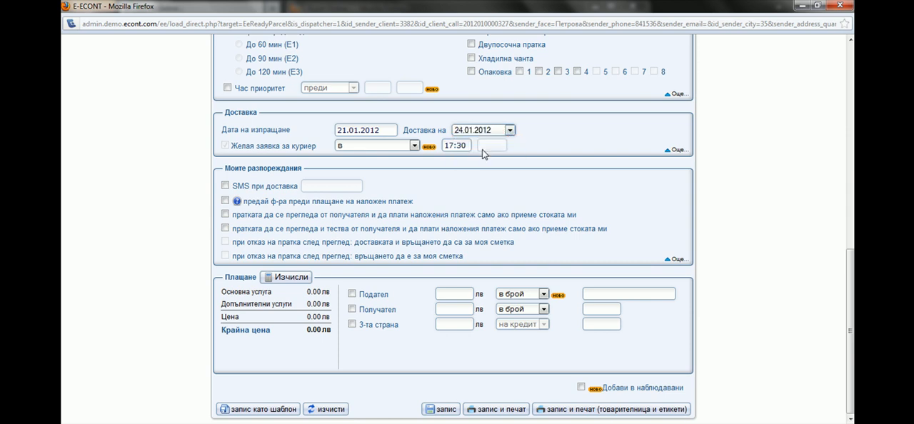
left_click(226, 186)
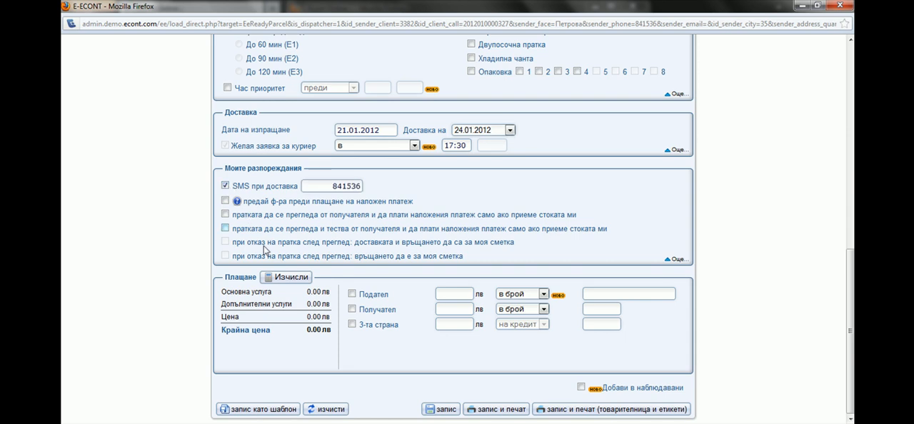
Calculate the shipping price and assign the payment to the sender in cash (в брой).
left_click(291, 278)
left_click(352, 294)
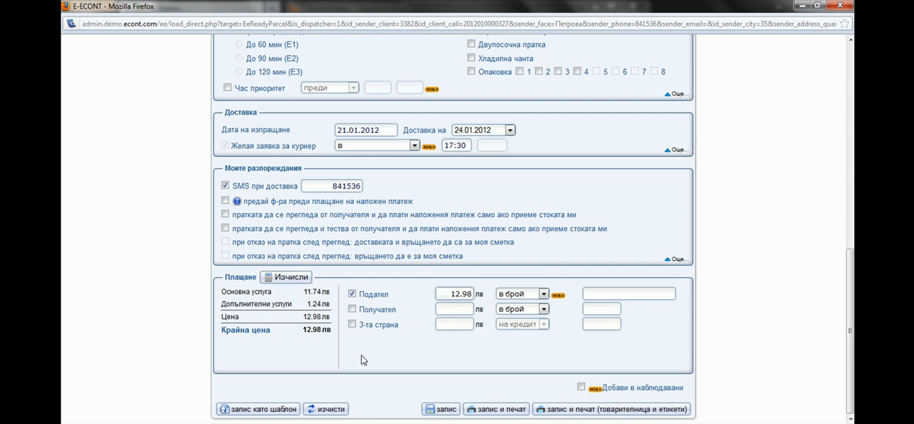
left_click(543, 294)
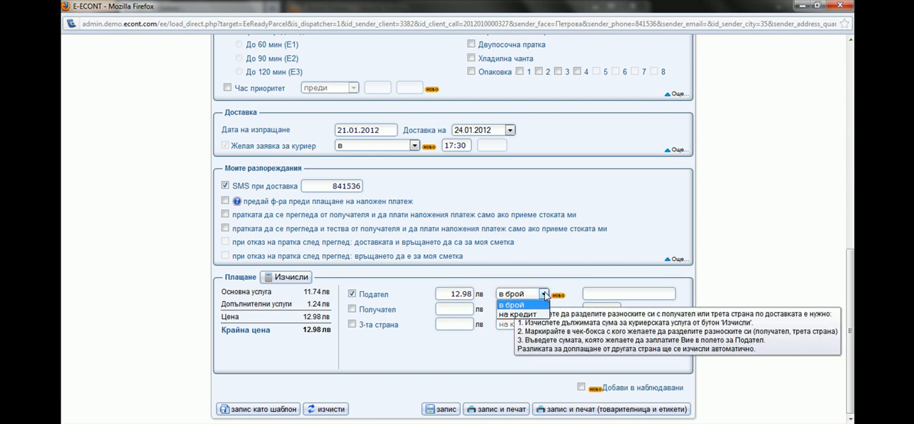
left_click(544, 295)
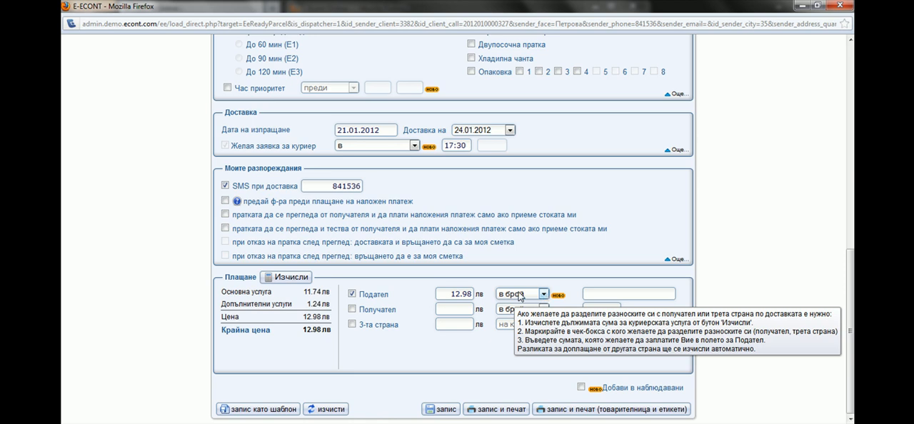
Make the recipient the payer of the courier service, and save and print the waybill and labels.
left_click(352, 309)
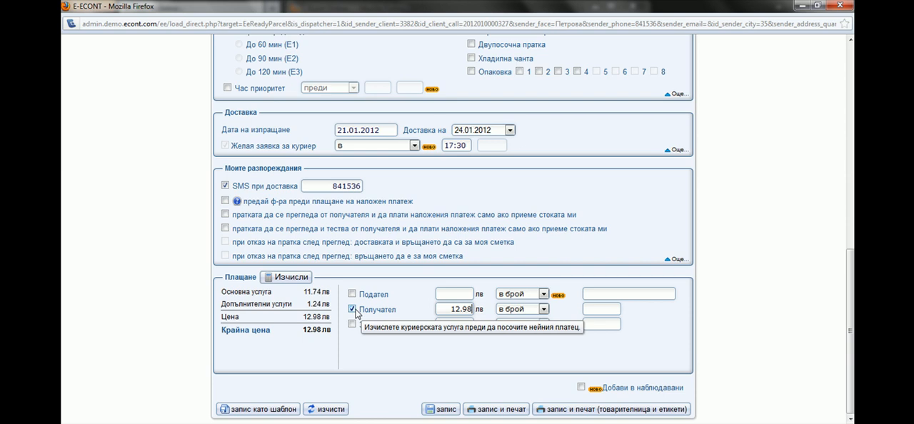
left_click(648, 413)
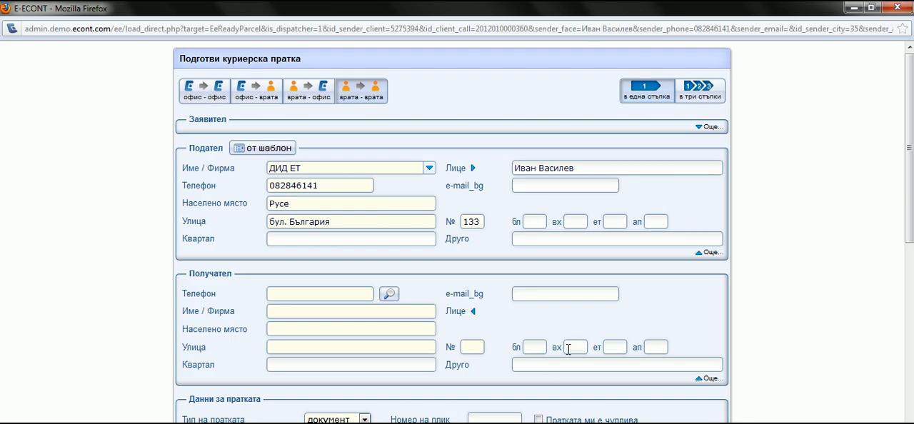
In the new shipment form, look up the recipient by phone number and choose the match ТЕСТОВ ПОТРЕБИТЕЛ ЗА Е-ЕКОНТ.
left_click(326, 292)
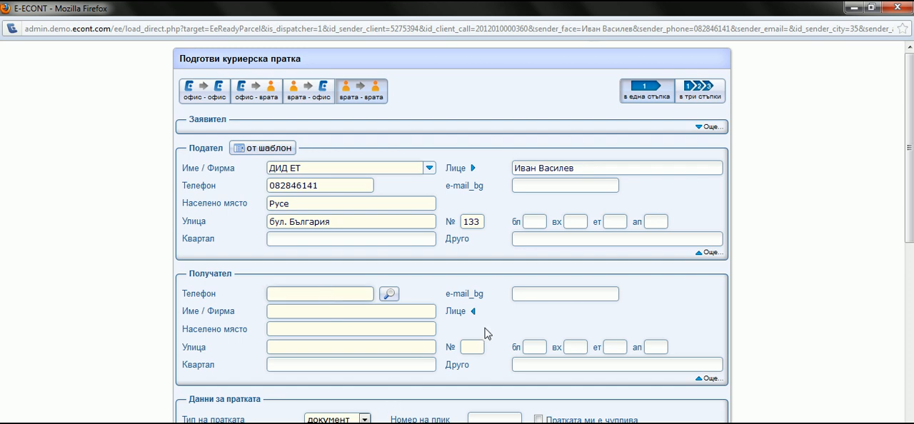
left_click(392, 297)
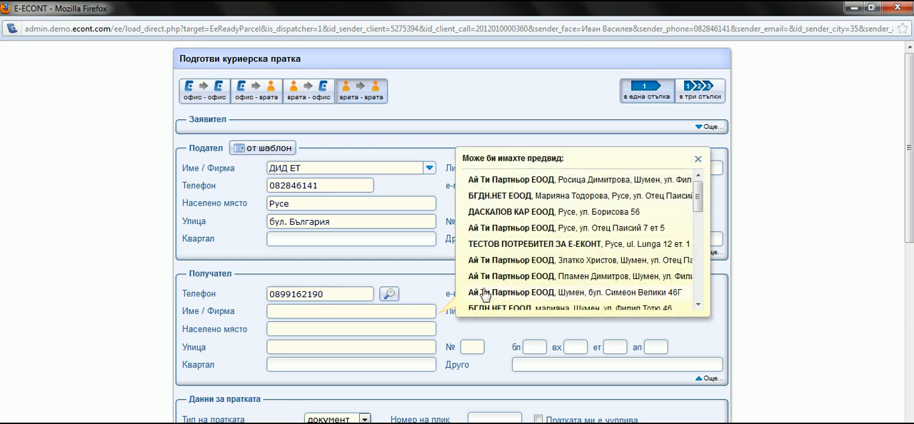
left_click(584, 266)
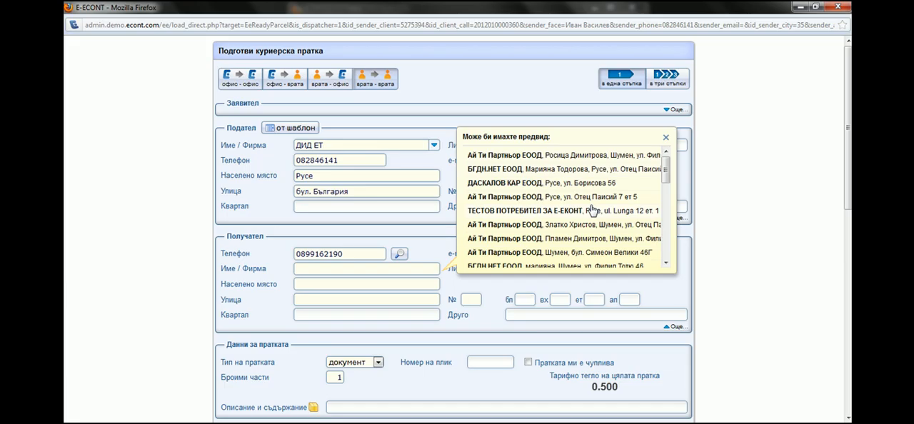
left_click(530, 154)
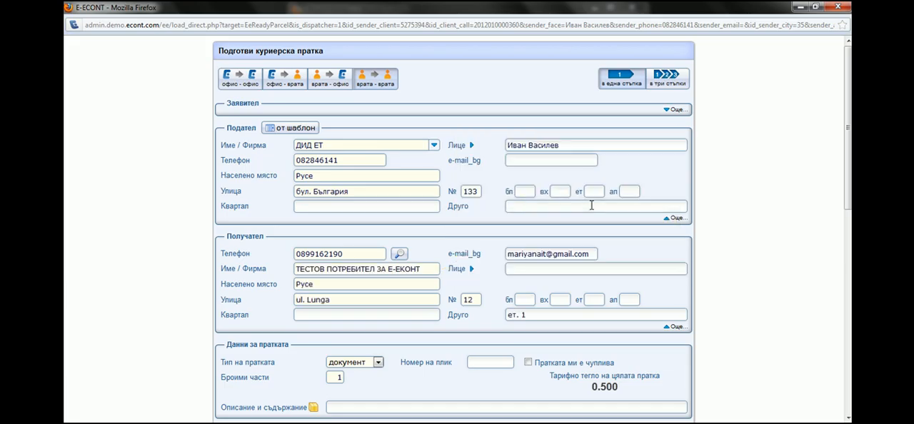
Set the type of this second shipment to колет.
scroll(674, 262, "down", 5)
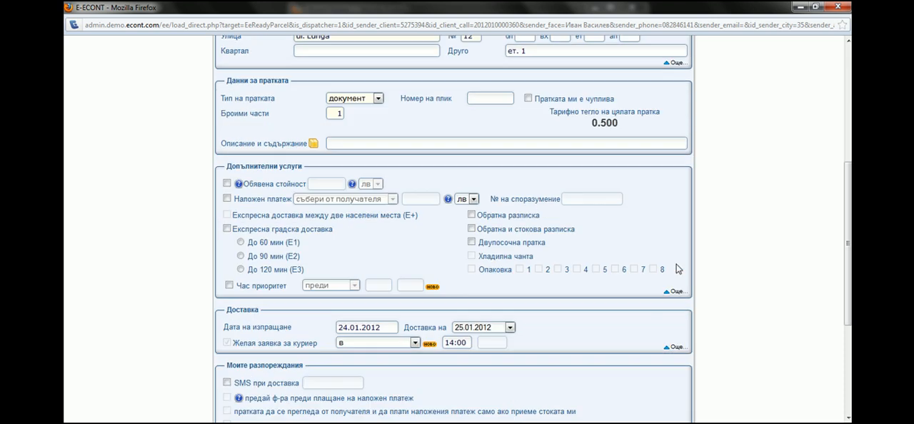
left_click(377, 99)
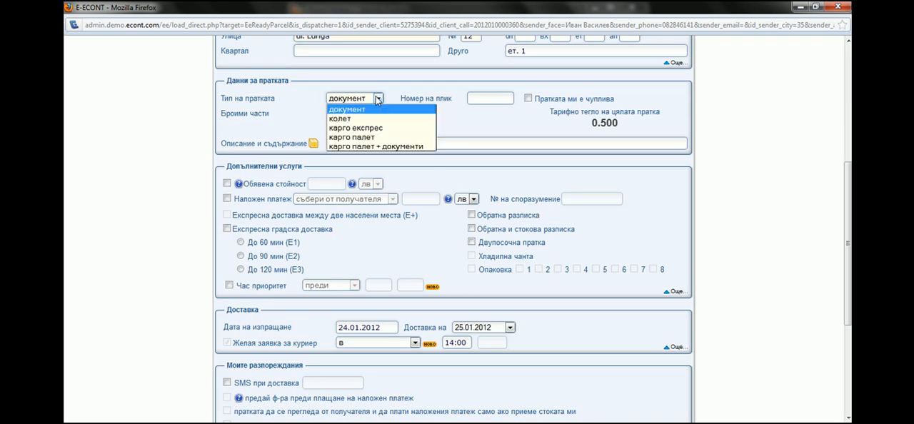
left_click(360, 118)
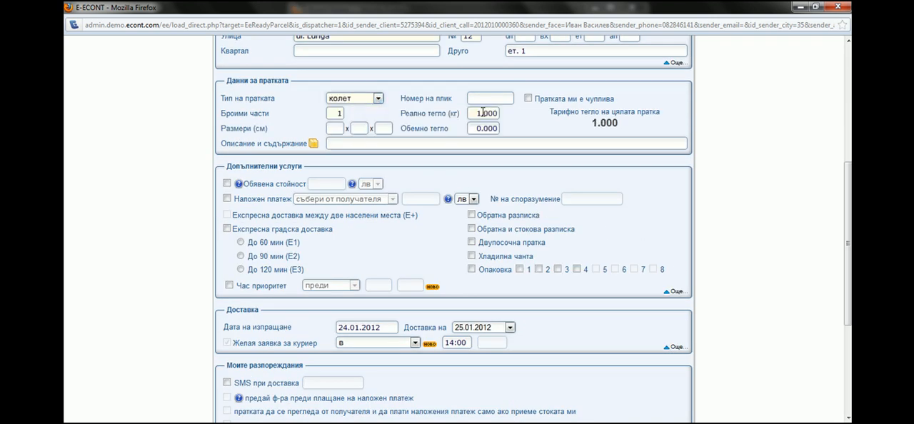
Set the parcel's actual weight to 5 kg and enter обувки as its description and contents.
left_click(510, 112)
type("5")
left_click(387, 143)
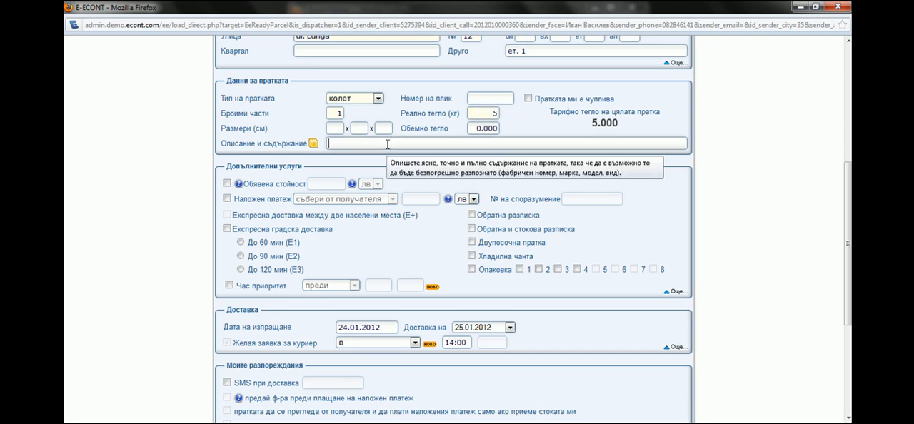
type("обувки")
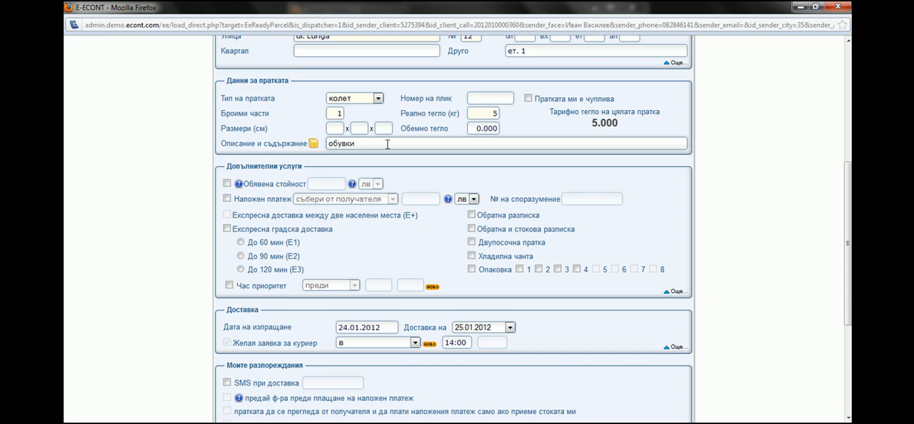
Add cash on delivery (наложен платеж) of 30 лв, collected from the recipient.
left_click(227, 199)
left_click(431, 195)
type("30")
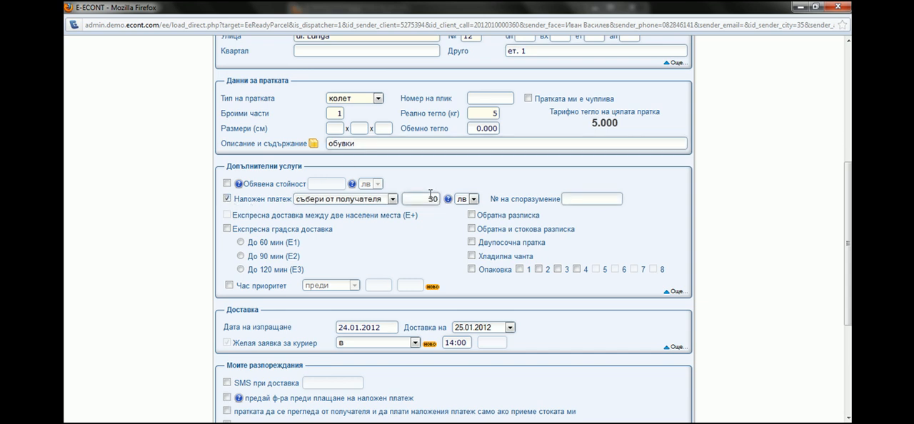
Keep the delivery date 25.01.2012, calculate the shipping price and make the sender the payer in cash (в брой).
scroll(475, 217, "down", 5)
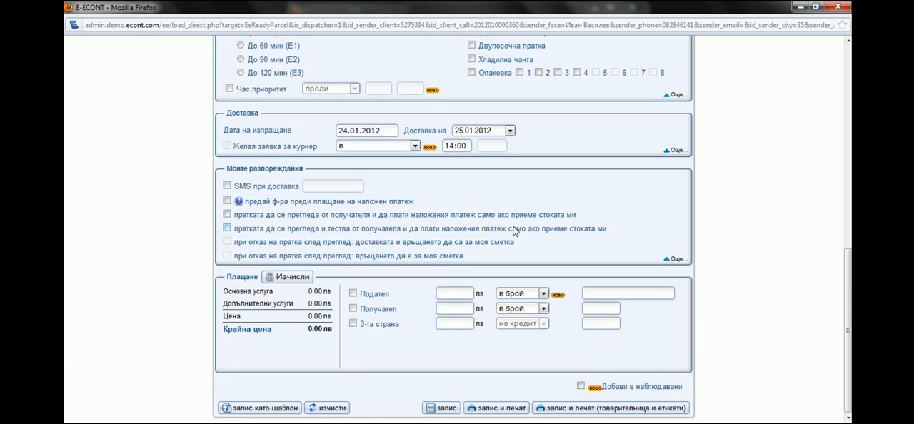
left_click(510, 131)
left_click(510, 131)
left_click(285, 278)
left_click(353, 295)
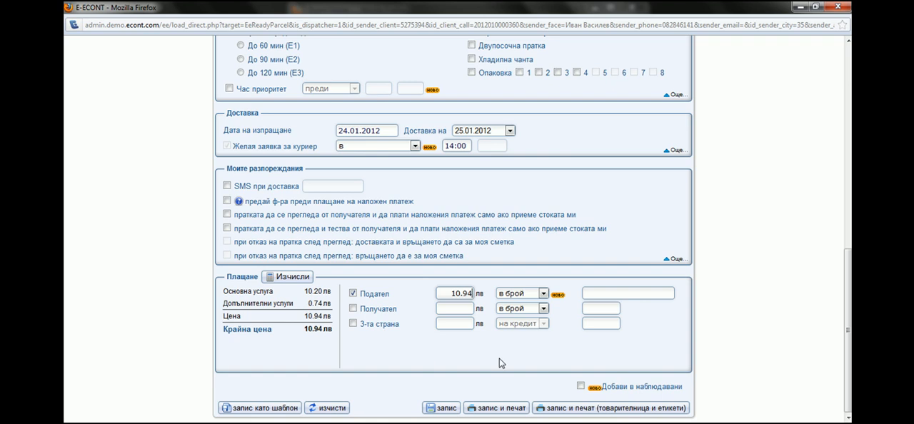
Save the completed shipment form as a template under the suggested name.
left_click(267, 409)
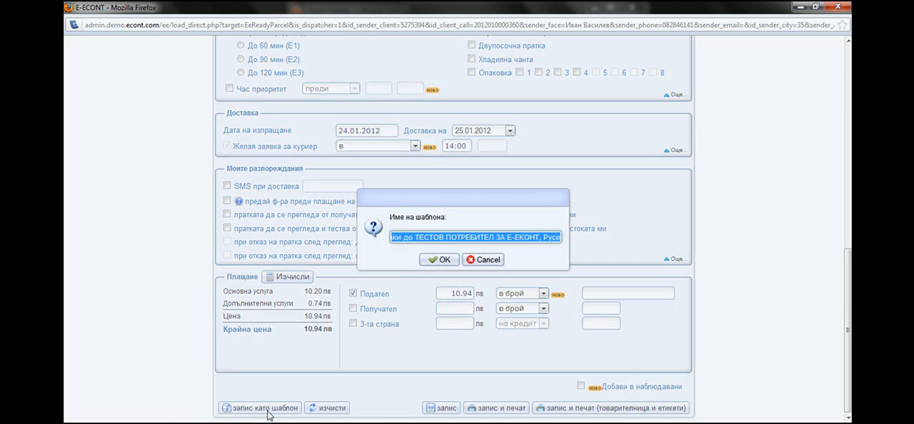
left_click(430, 261)
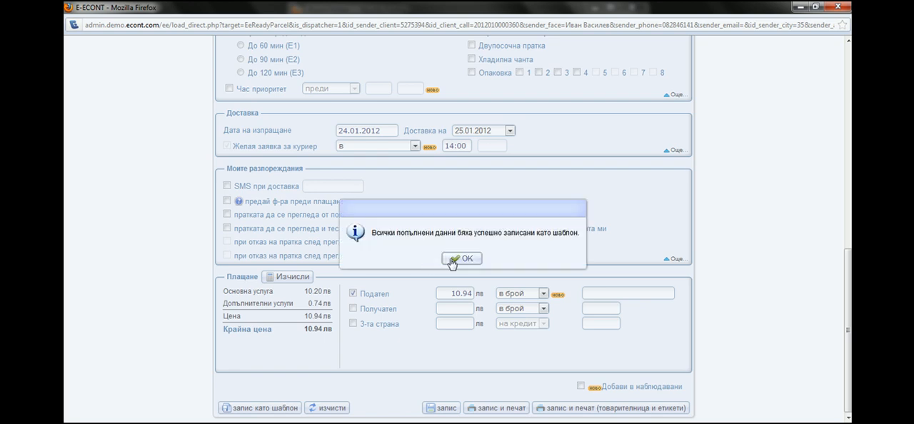
left_click(462, 258)
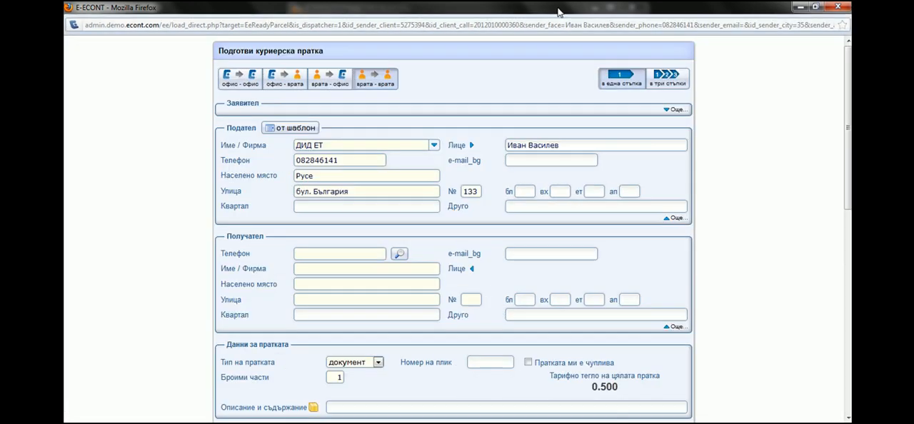
Fill the blank shipment form from the saved template for recipient ТЕСТОВ ПОТРЕБИТЕЛ ЗА Е-ЕКОНТ.
left_click(296, 129)
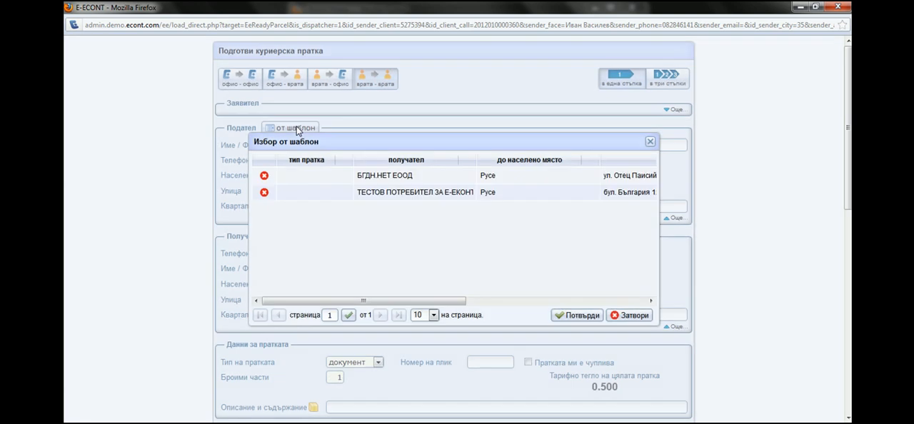
left_click(399, 195)
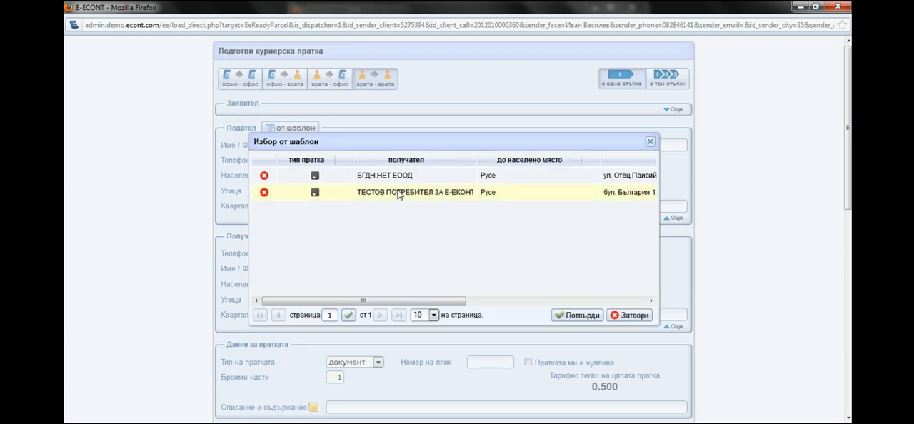
left_click(571, 315)
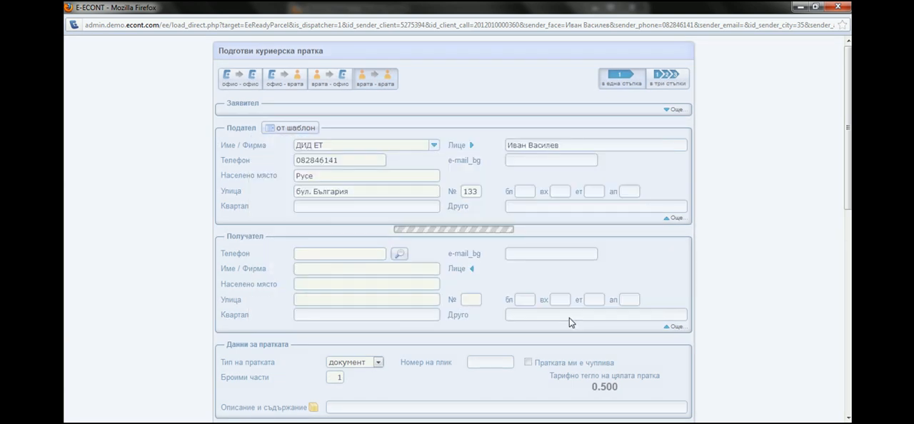
Review the data loaded from the template, then save the shipment and print its waybill and labels.
scroll(560, 319, "down", 5)
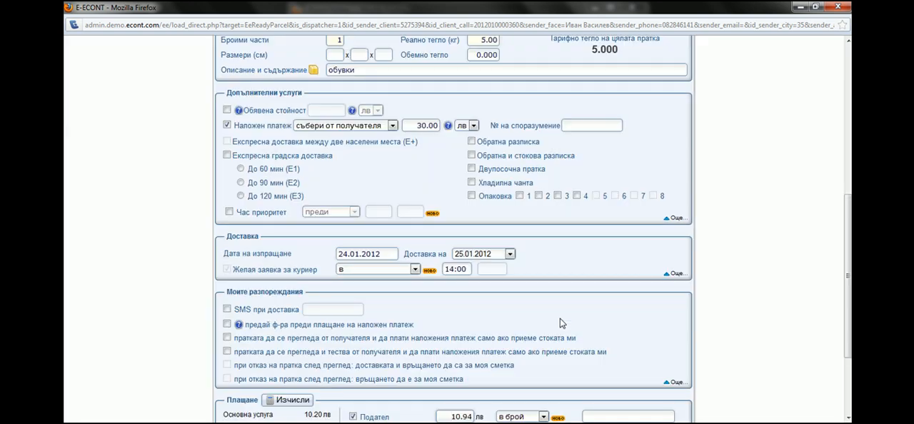
scroll(560, 323, "up", 7)
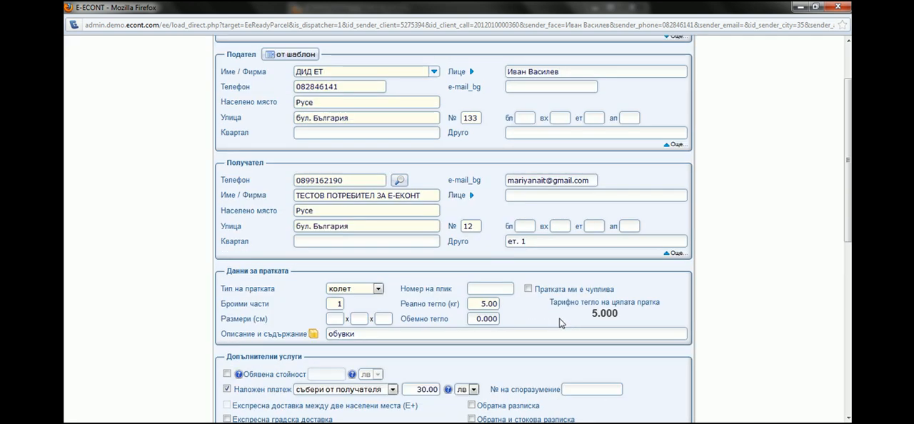
scroll(557, 326, "down", 10)
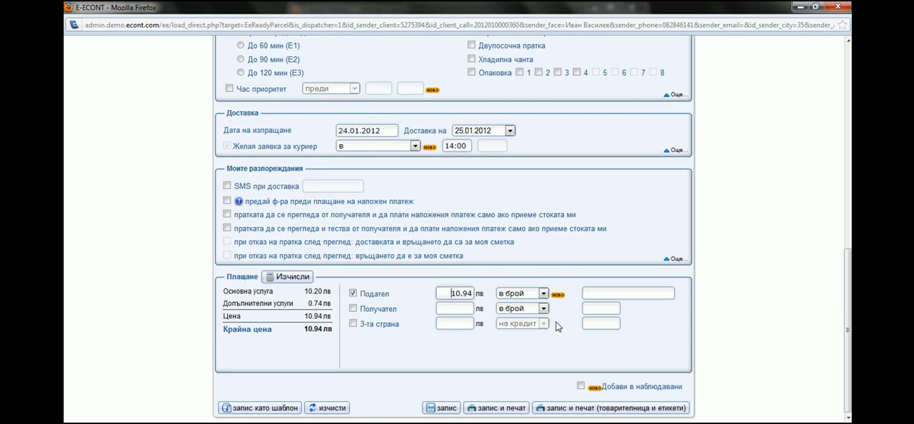
left_click(561, 411)
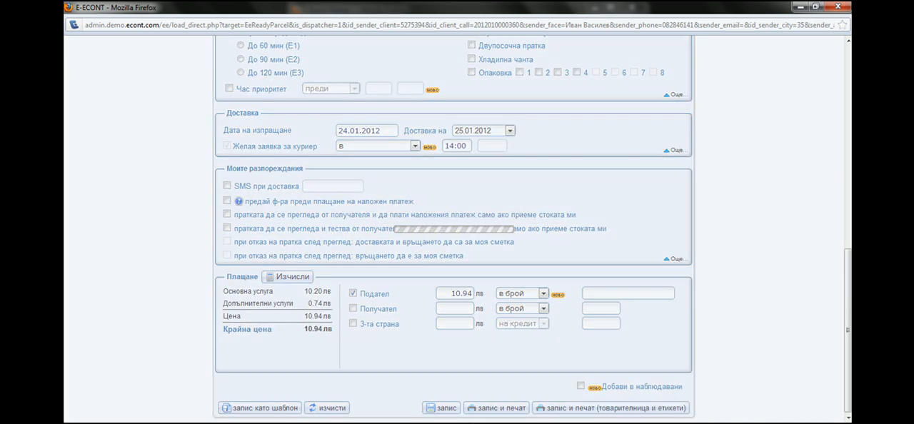